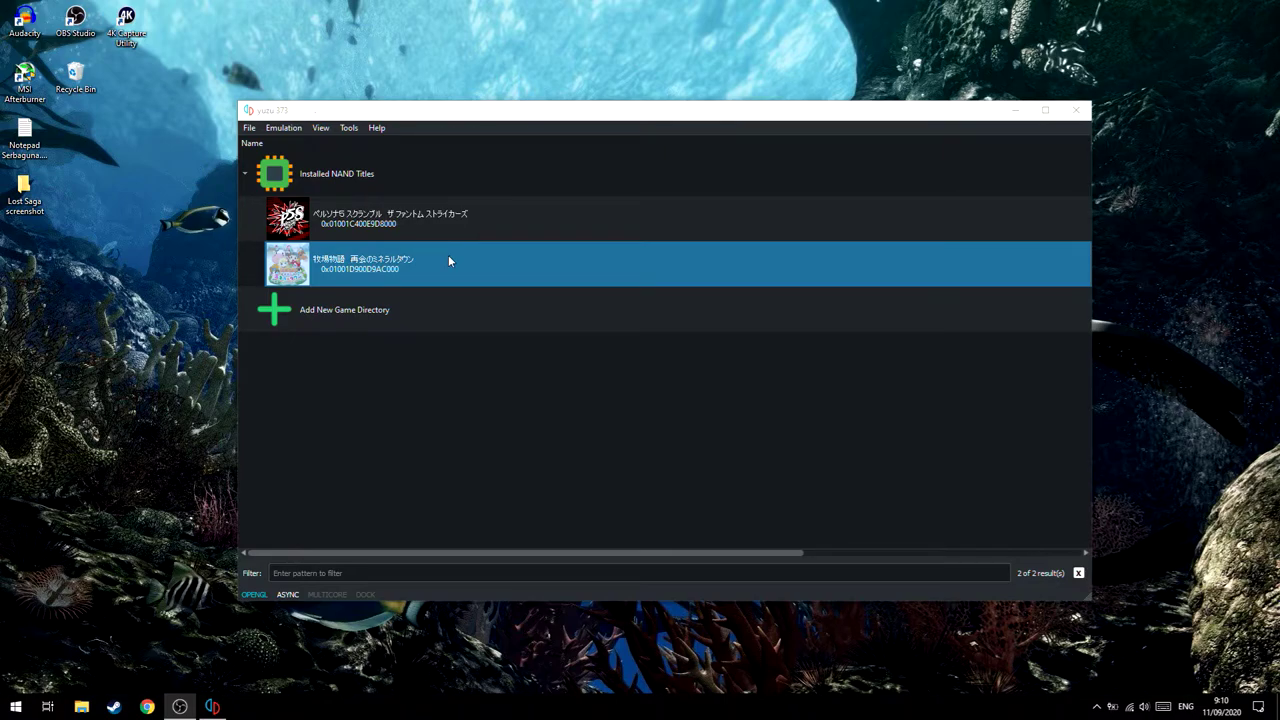
Open the mod data location of the game with title ID 0x01001D900D9AC000 and enter its English folder
right_click(399, 269)
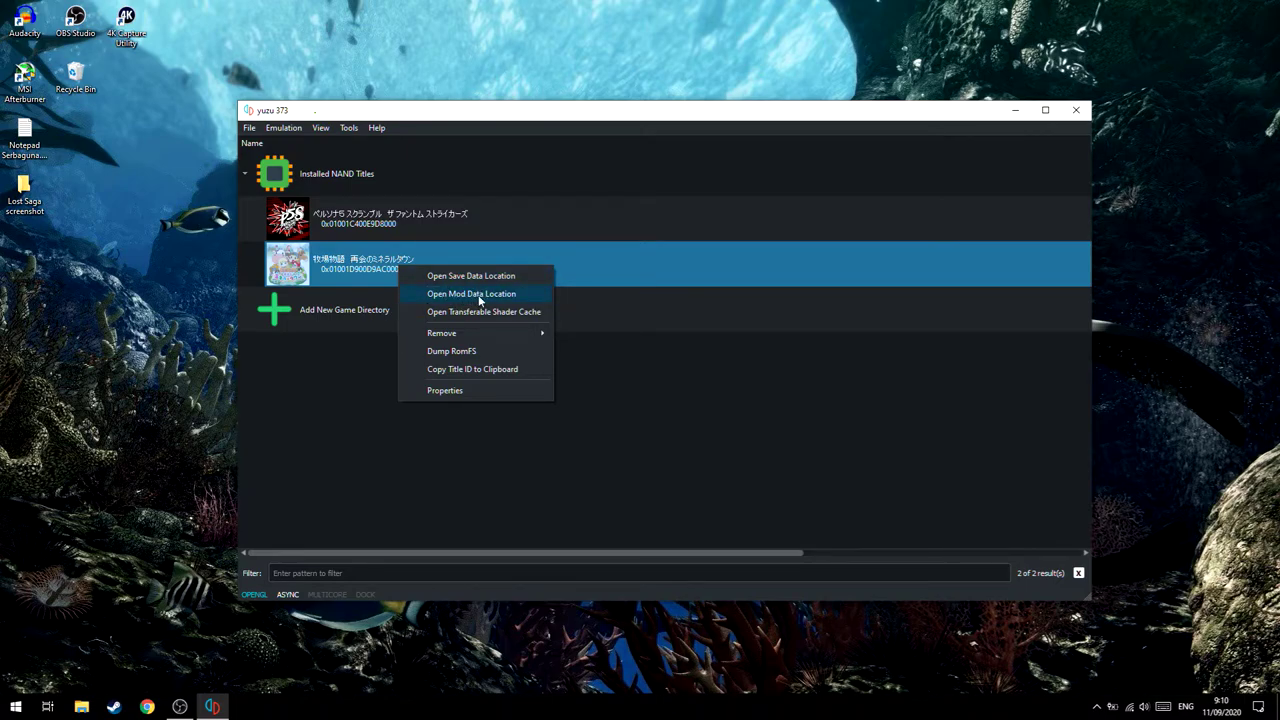
left_click(479, 296)
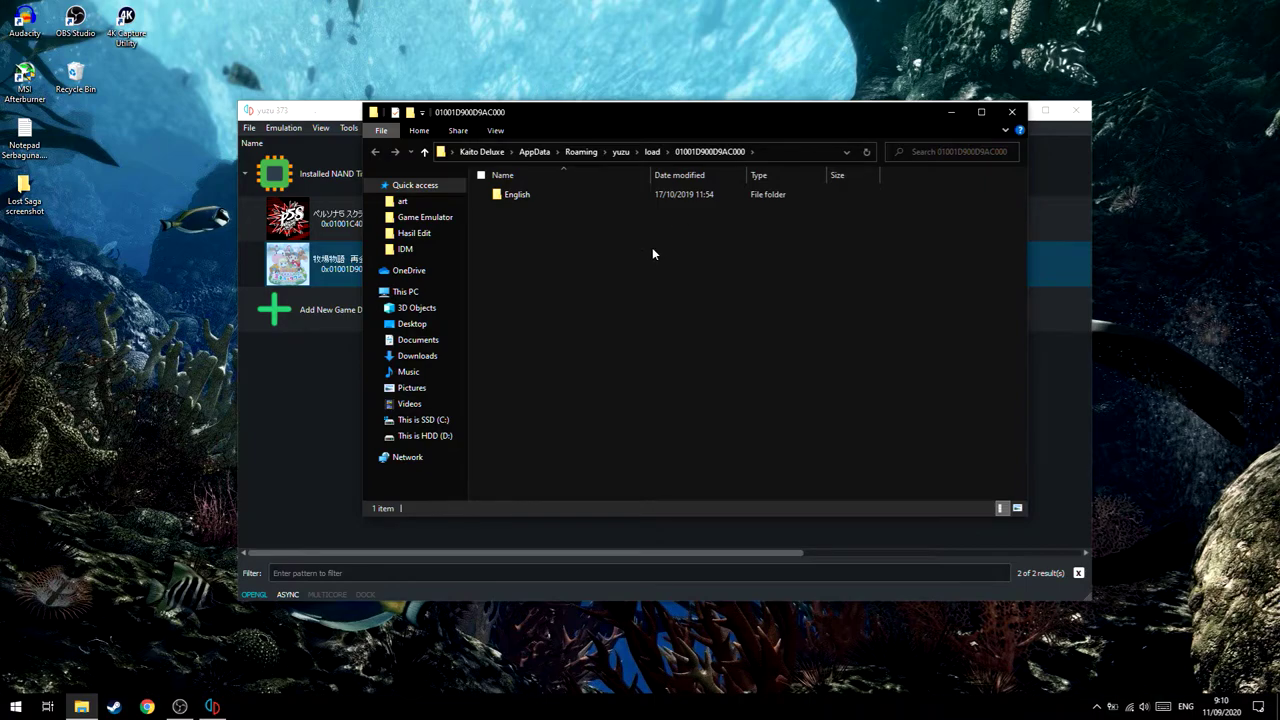
double_click(528, 197)
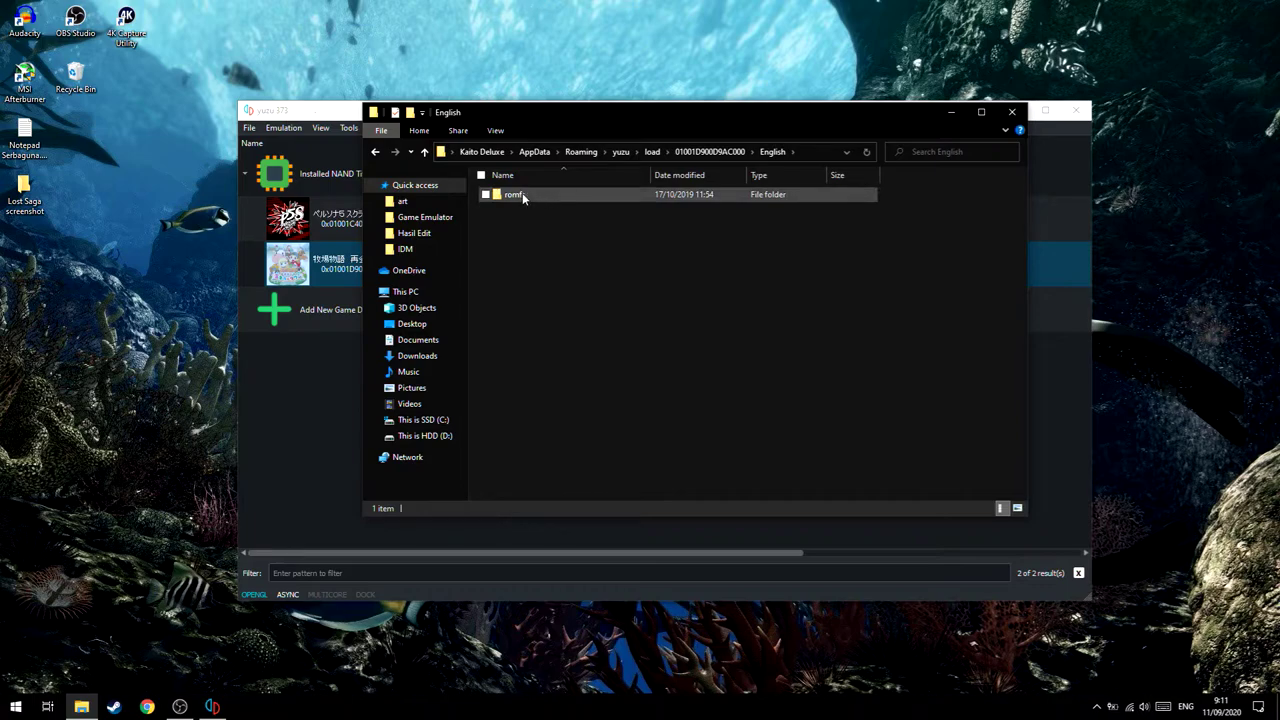
Move the romfs folder out of English into the parent folder 01001D900D9AC000 and go up to that folder
left_click(540, 196)
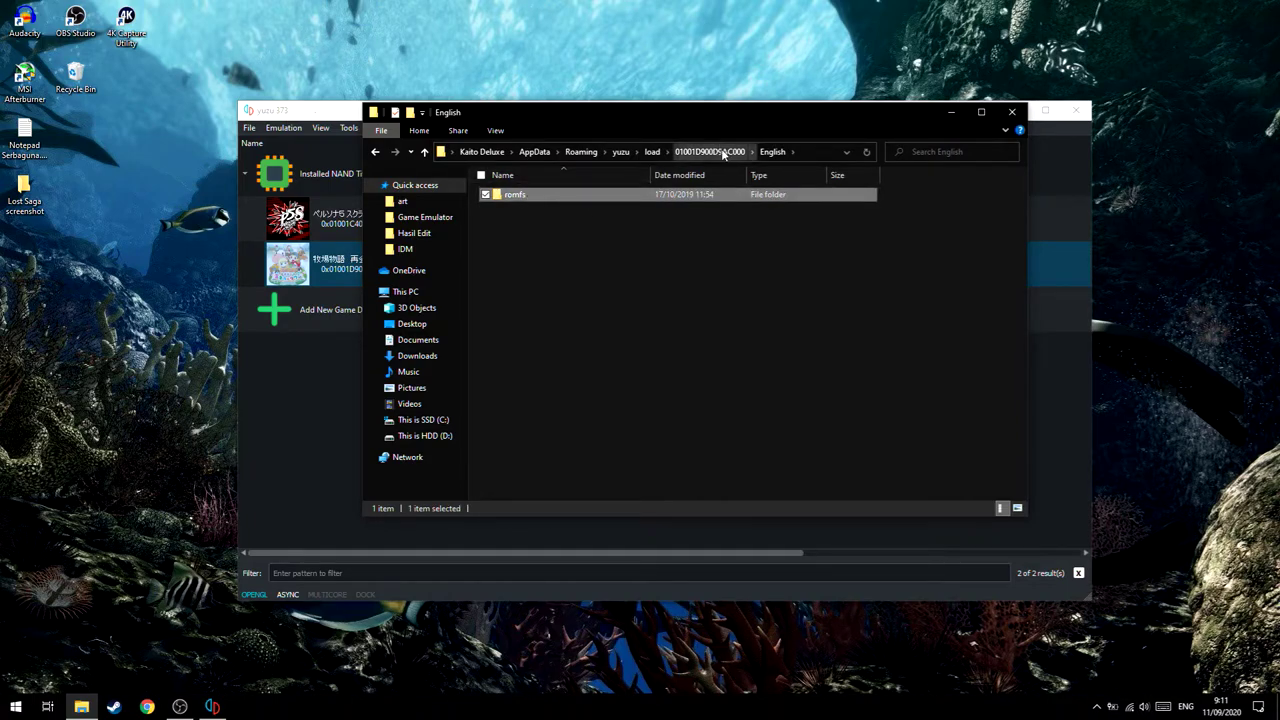
left_click_drag(604, 195, 709, 151)
key("alt+Up")
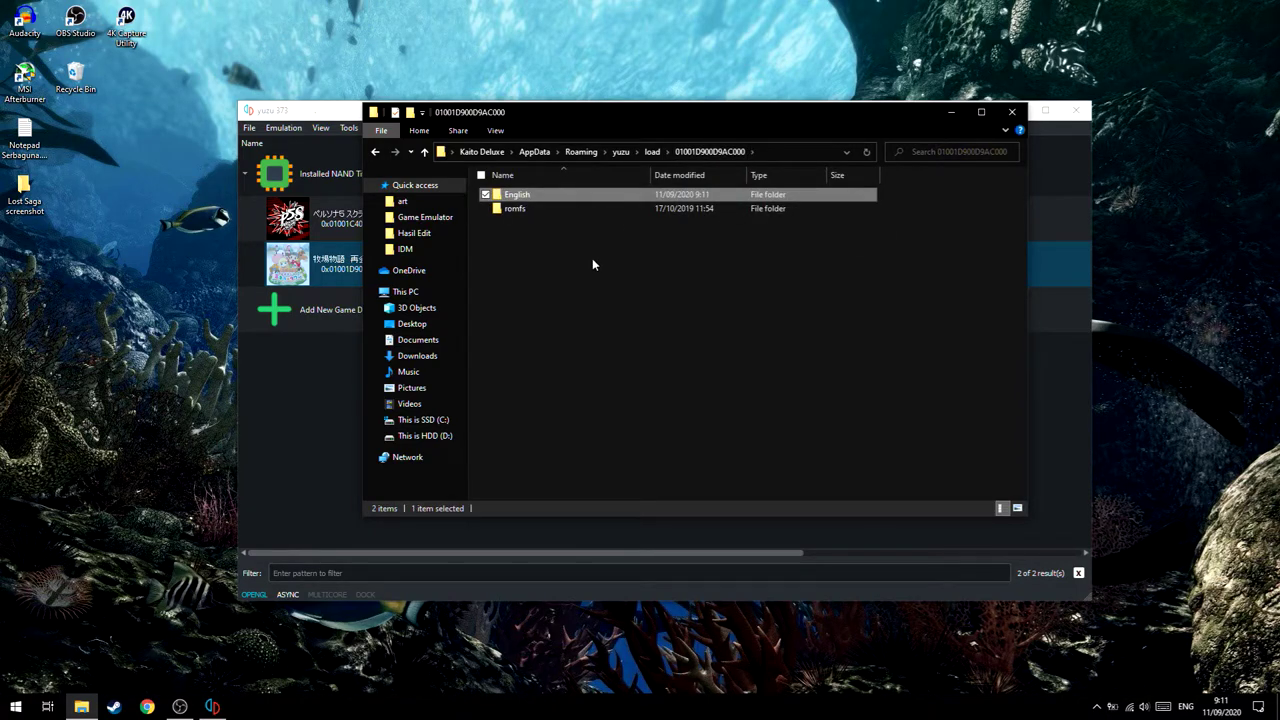
Move the romfs folder back into the English folder, check inside English and return to 01001D900D9AC000
left_click(592, 260)
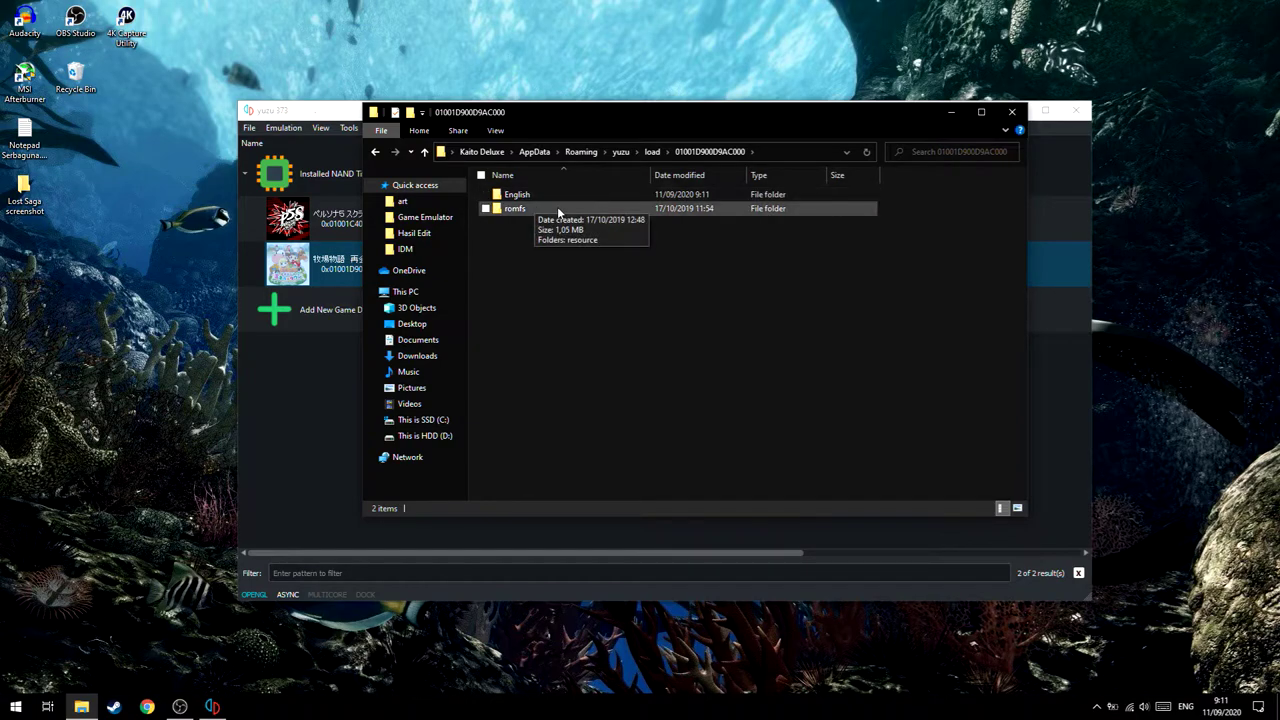
left_click(526, 209)
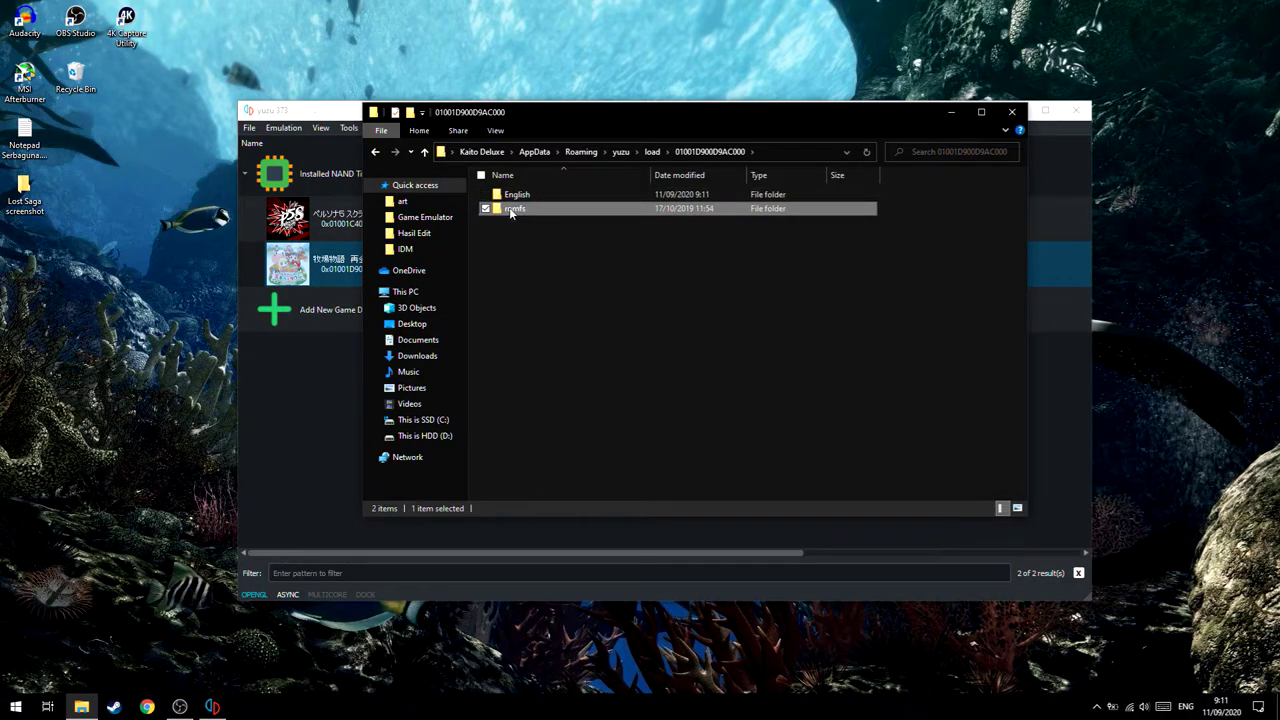
left_click(537, 240)
left_click_drag(514, 209, 535, 153)
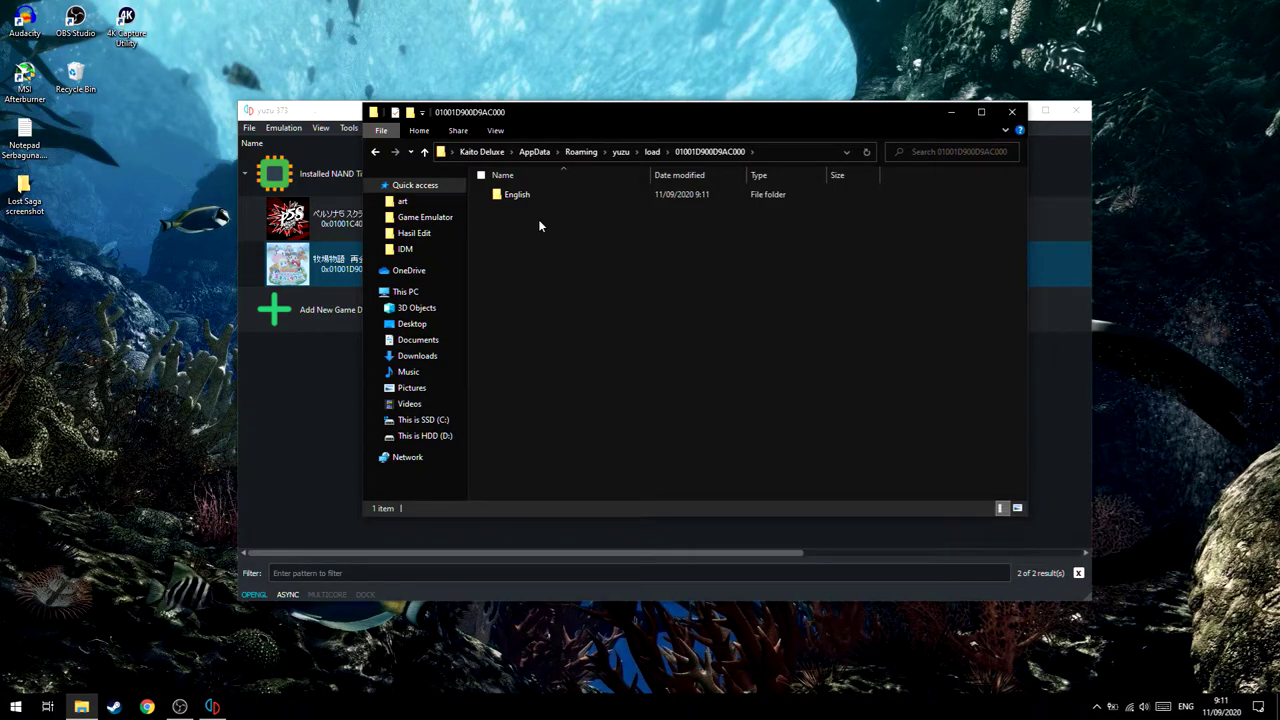
double_click(528, 195)
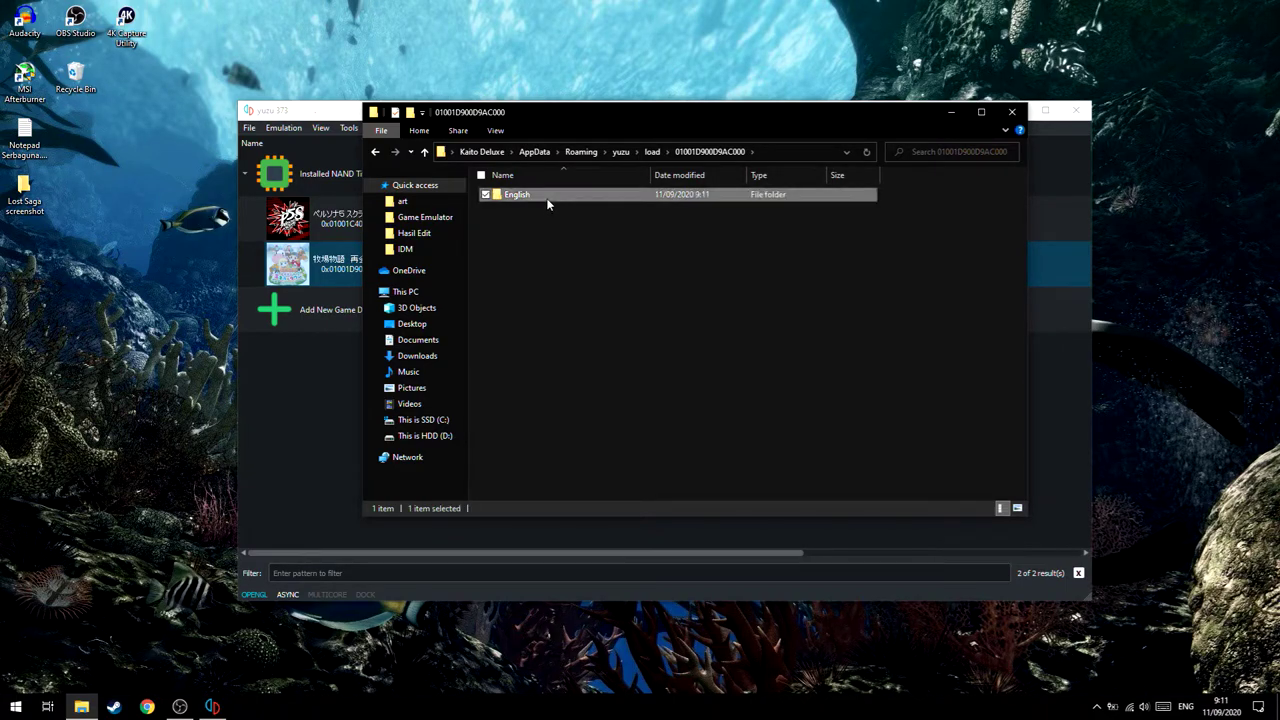
left_click(375, 152)
left_click(591, 287)
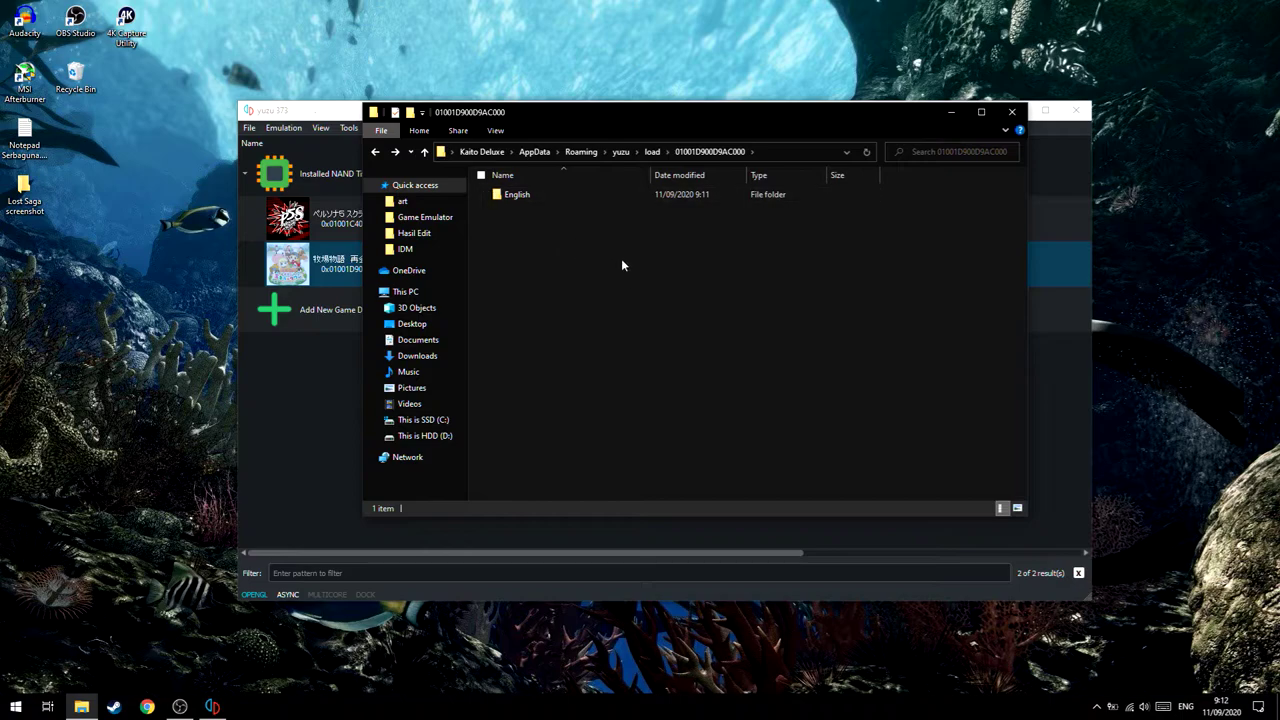
Create a folder named "4k 60" beside the English folder in 01001D900D9AC000
right_click(585, 229)
mouse_move(654, 411)
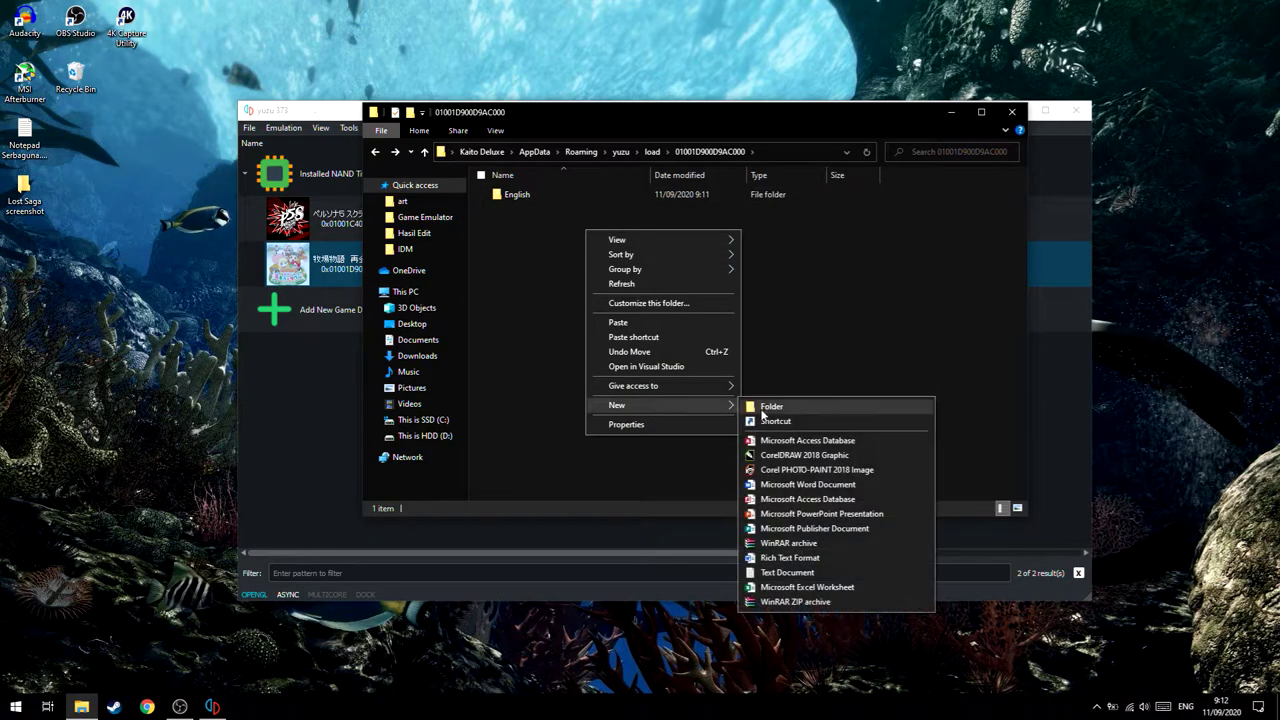
left_click(768, 408)
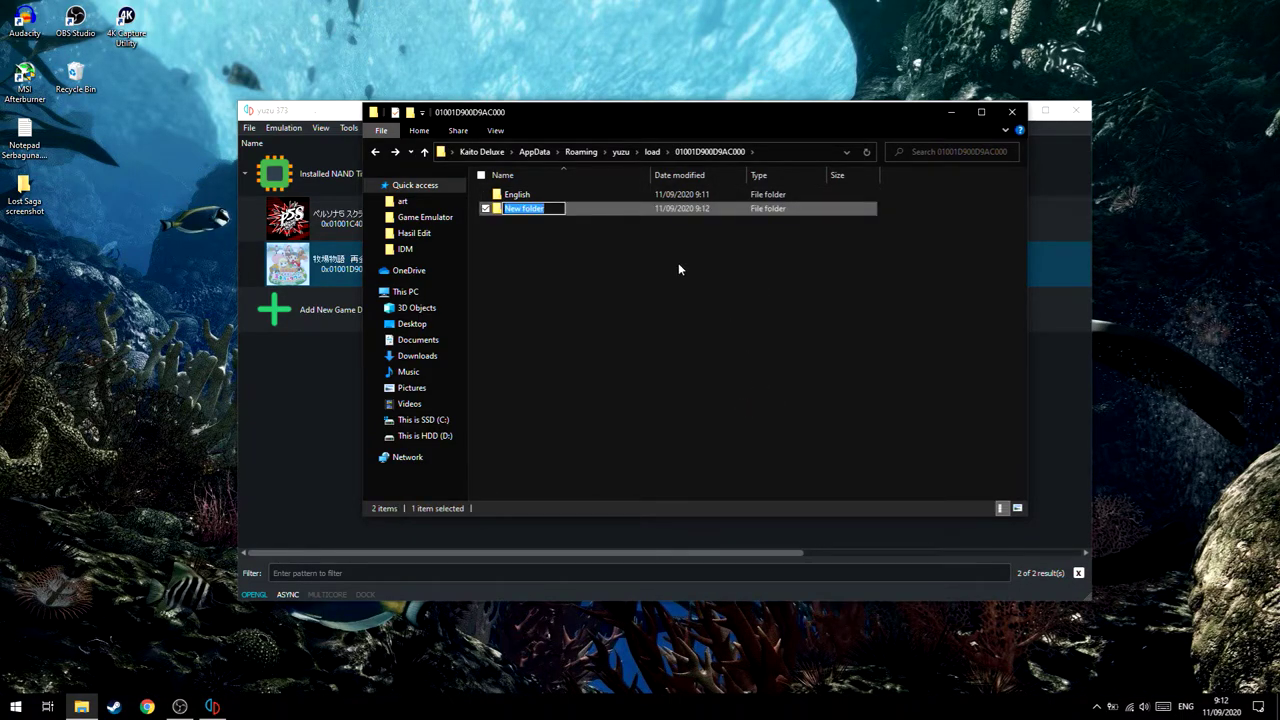
type("4k 60")
key("Return")
Create another folder named "ray trace" in the game's mod folder 01001D900D9AC000
right_click(657, 259)
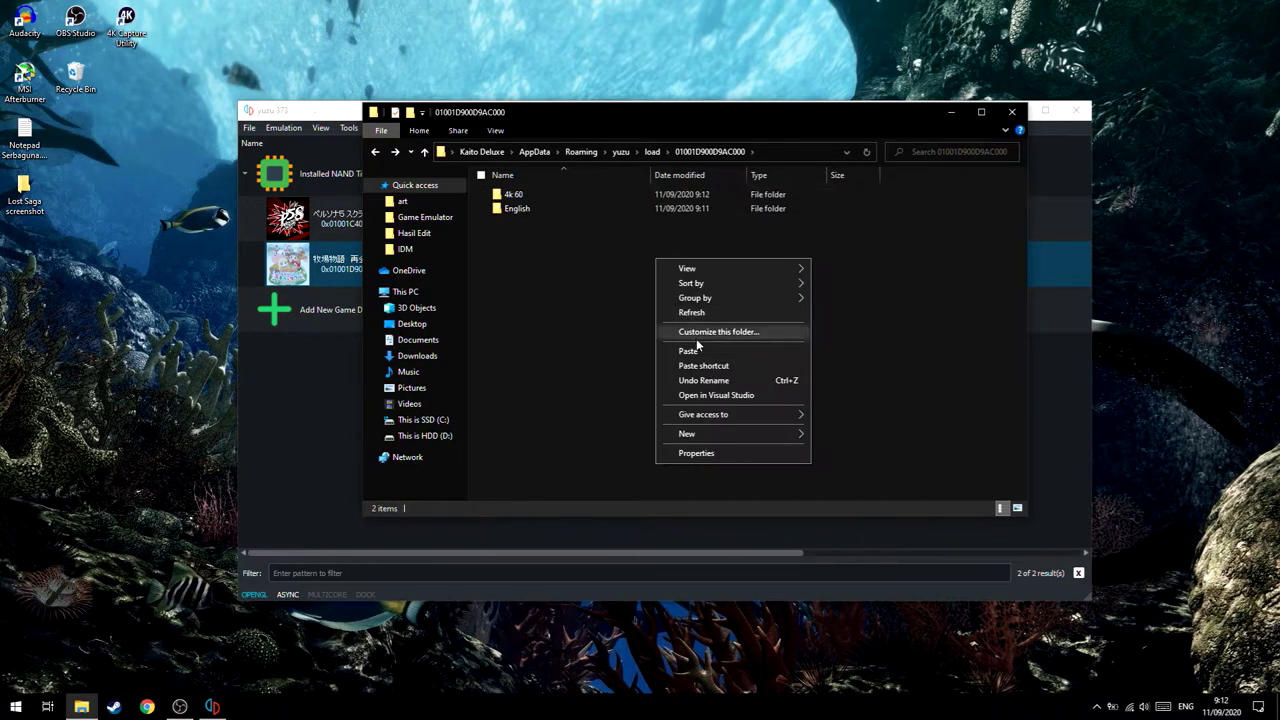
mouse_move(793, 440)
left_click(838, 440)
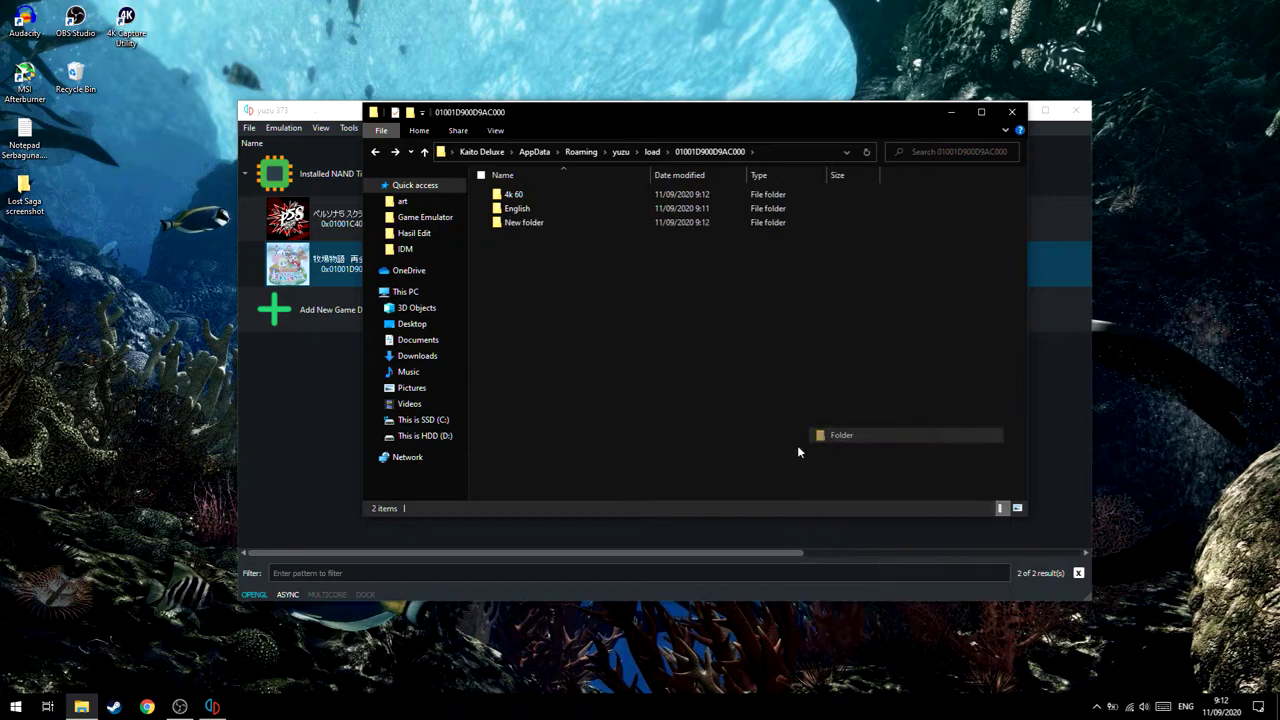
type("ray")
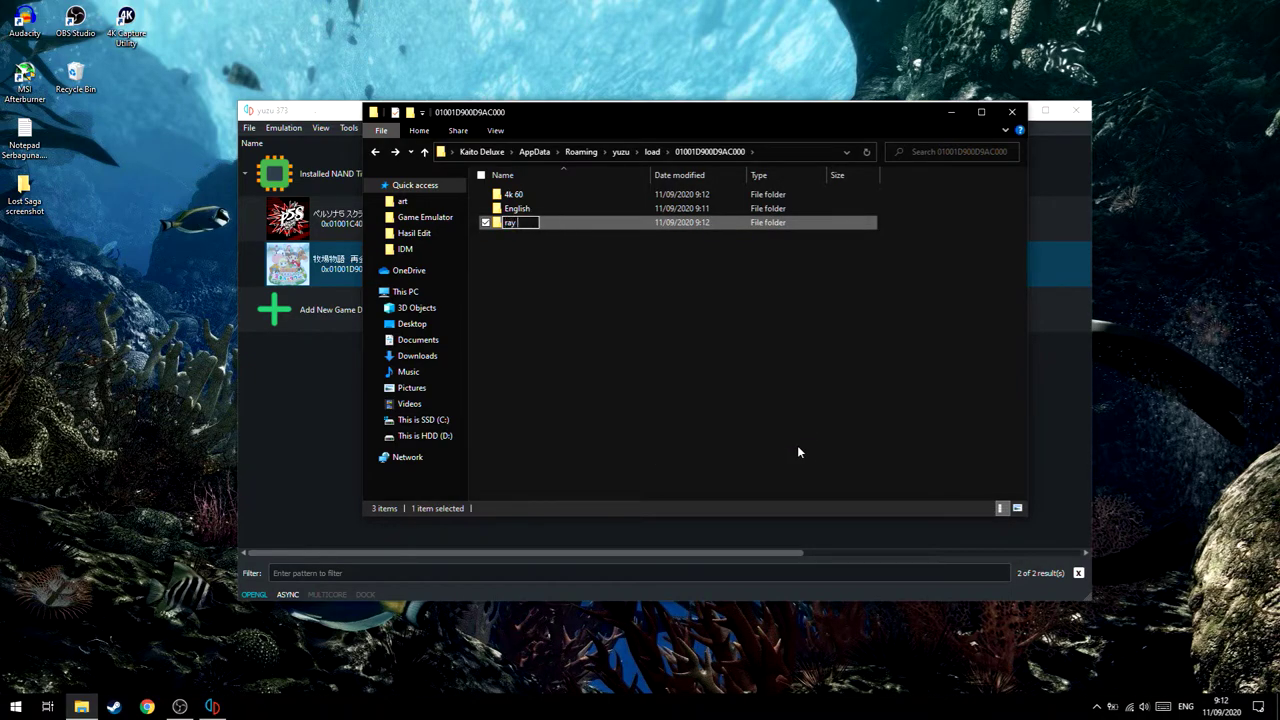
type(" trace")
key("Return")
left_click(789, 288)
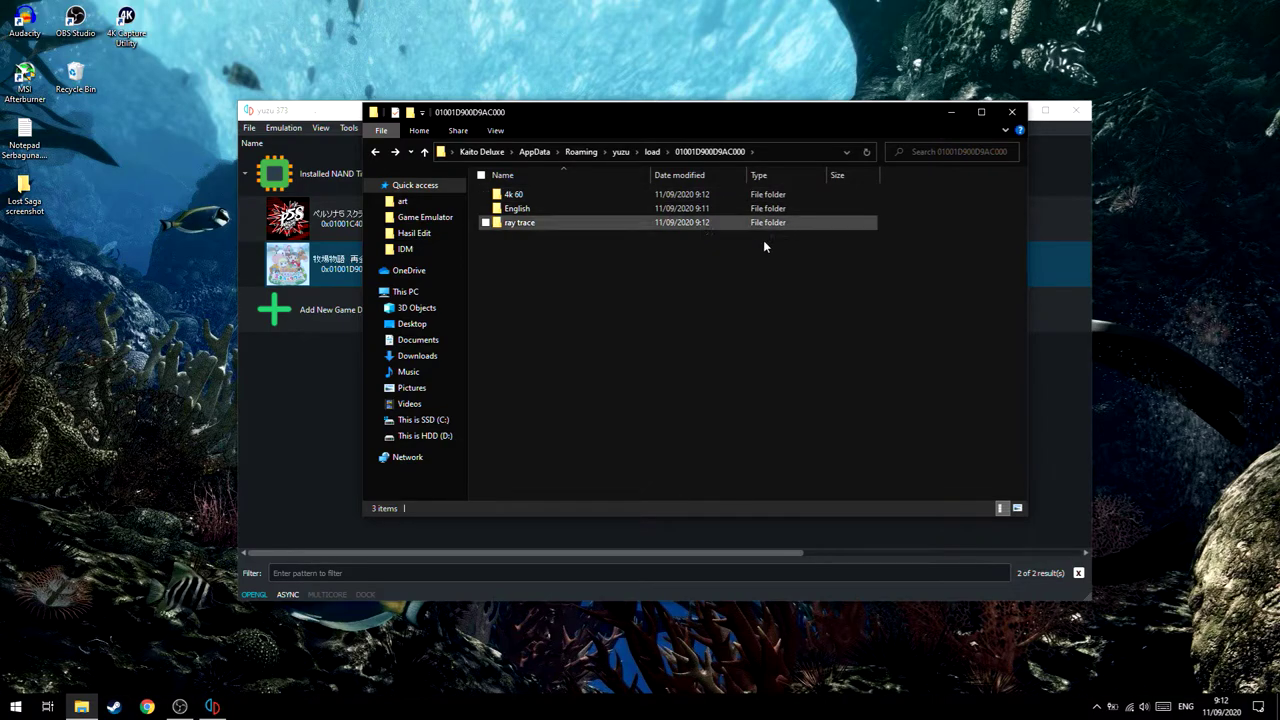
Switch to yuzu and open the properties of the game 0x01001D900D9AC000 to view its add-ons
left_click(309, 378)
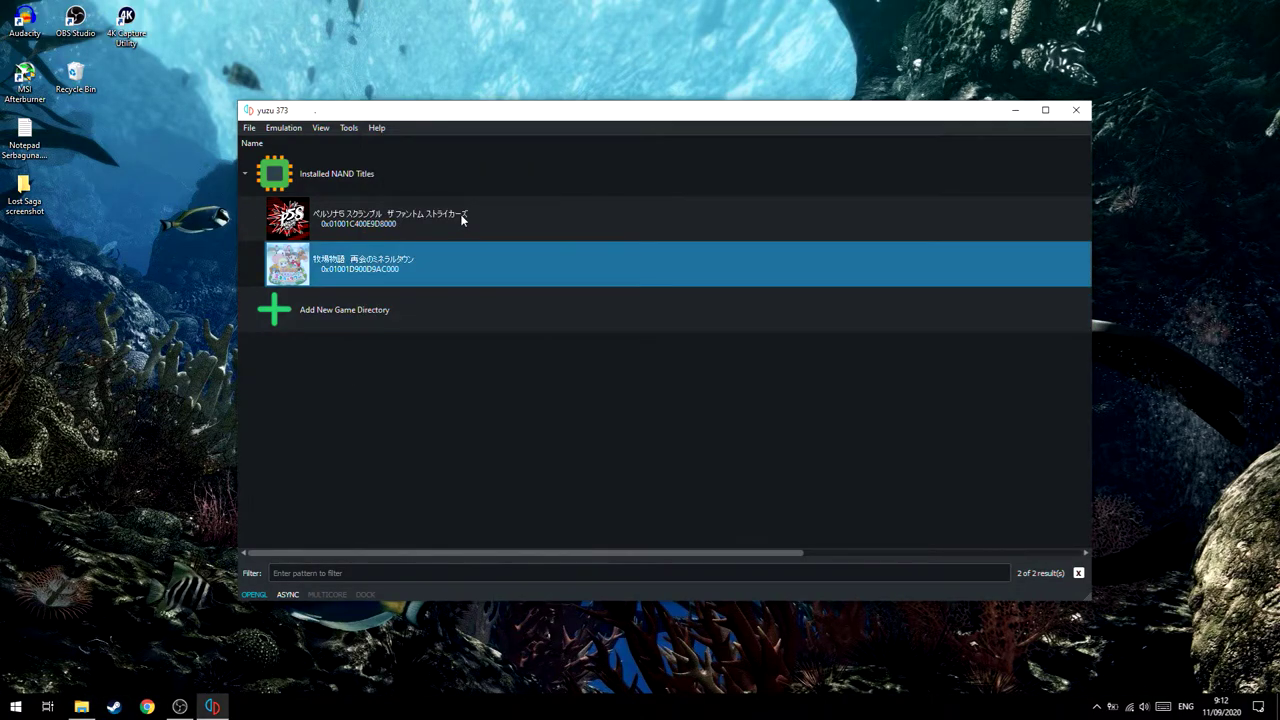
right_click(403, 273)
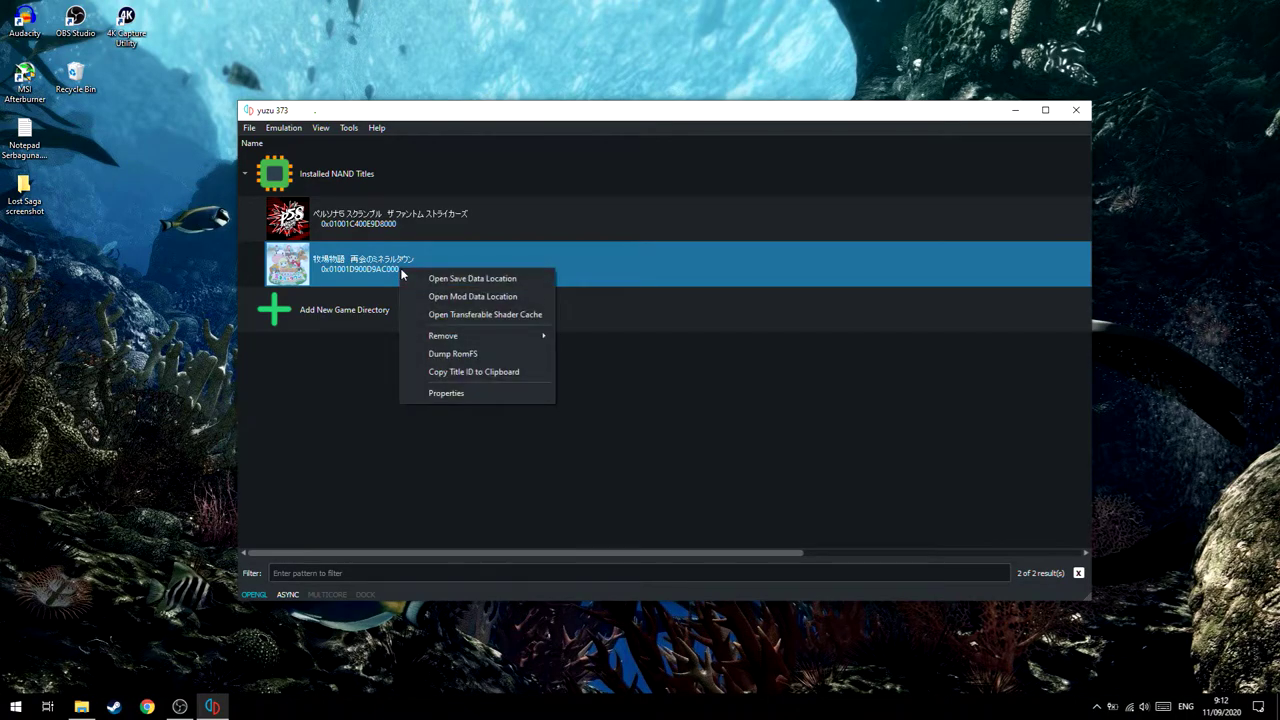
left_click(462, 395)
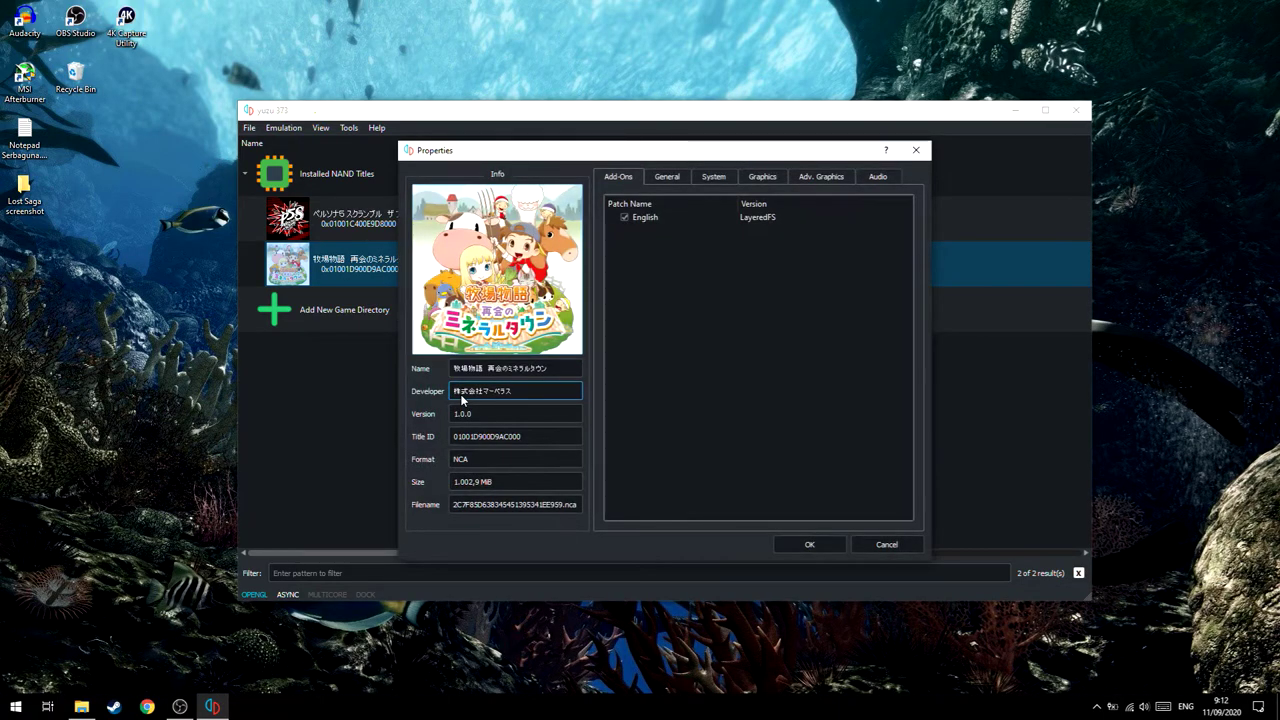
left_click(641, 222)
Place the mod folder window beside the game properties and inspect the contents of the English and ray trace folders
left_click(81, 707)
left_click(550, 208)
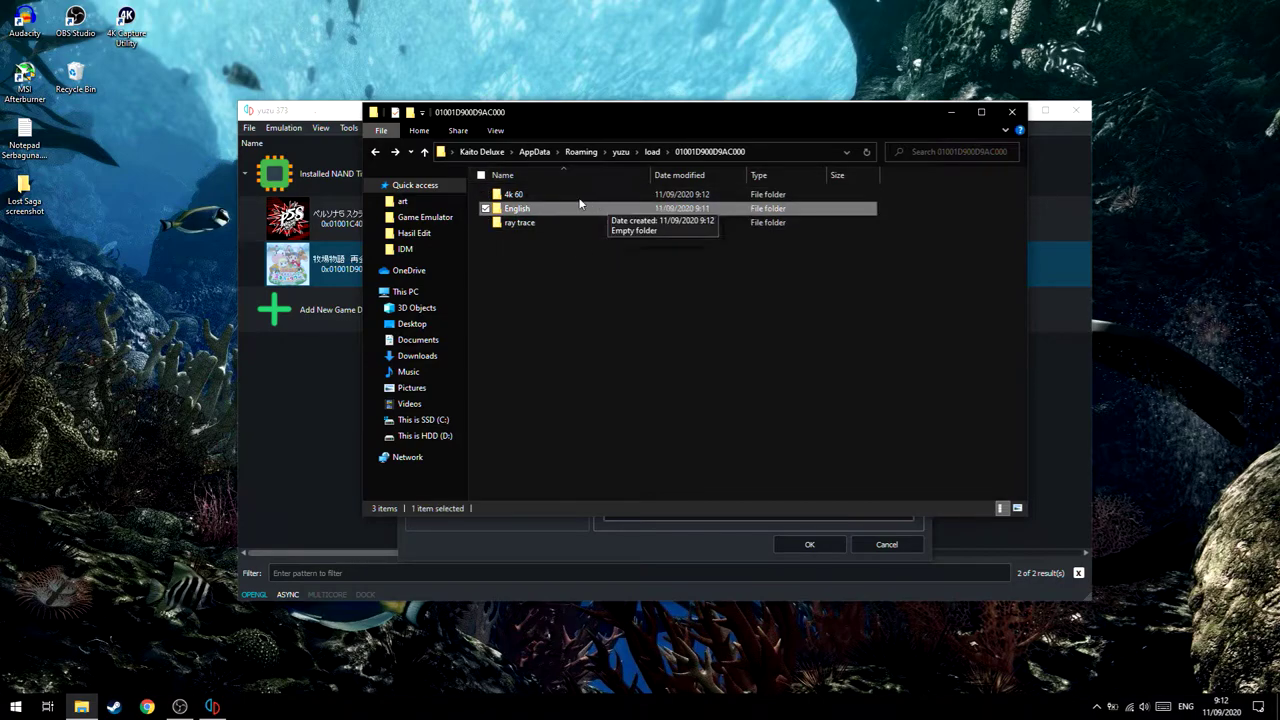
left_click_drag(717, 119, 1197, 305)
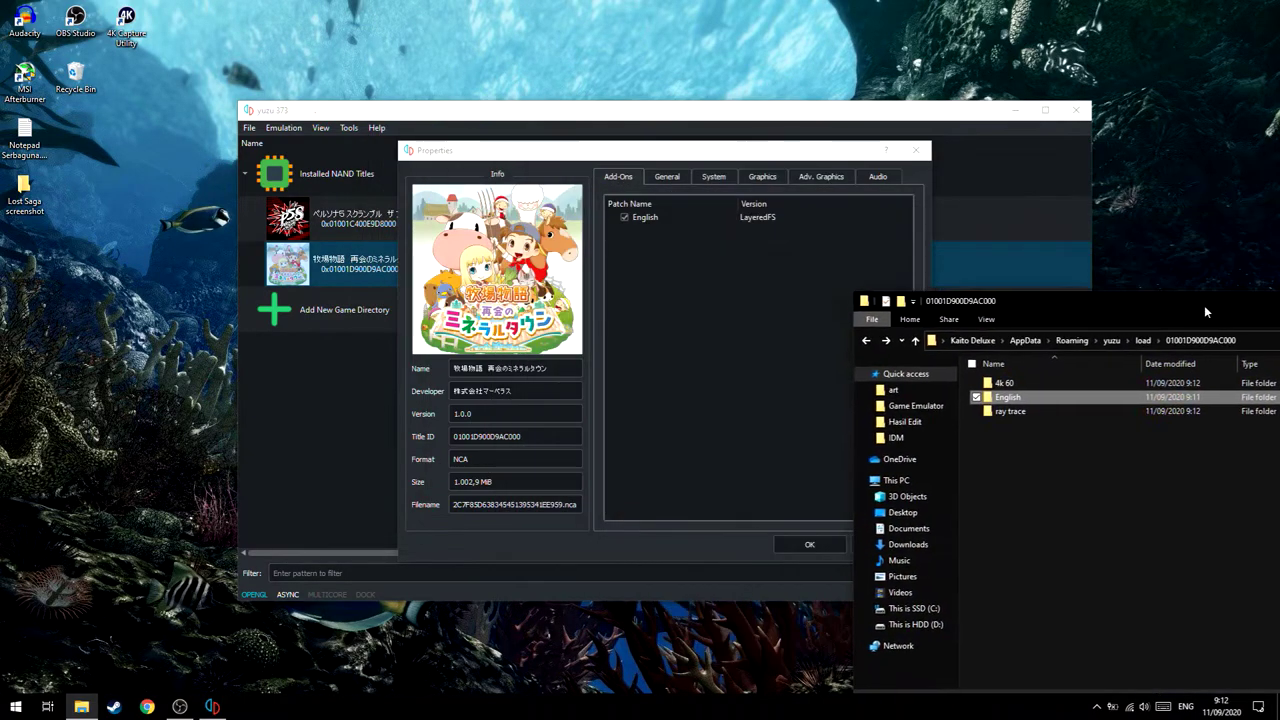
double_click(1056, 404)
left_click(860, 341)
double_click(1045, 412)
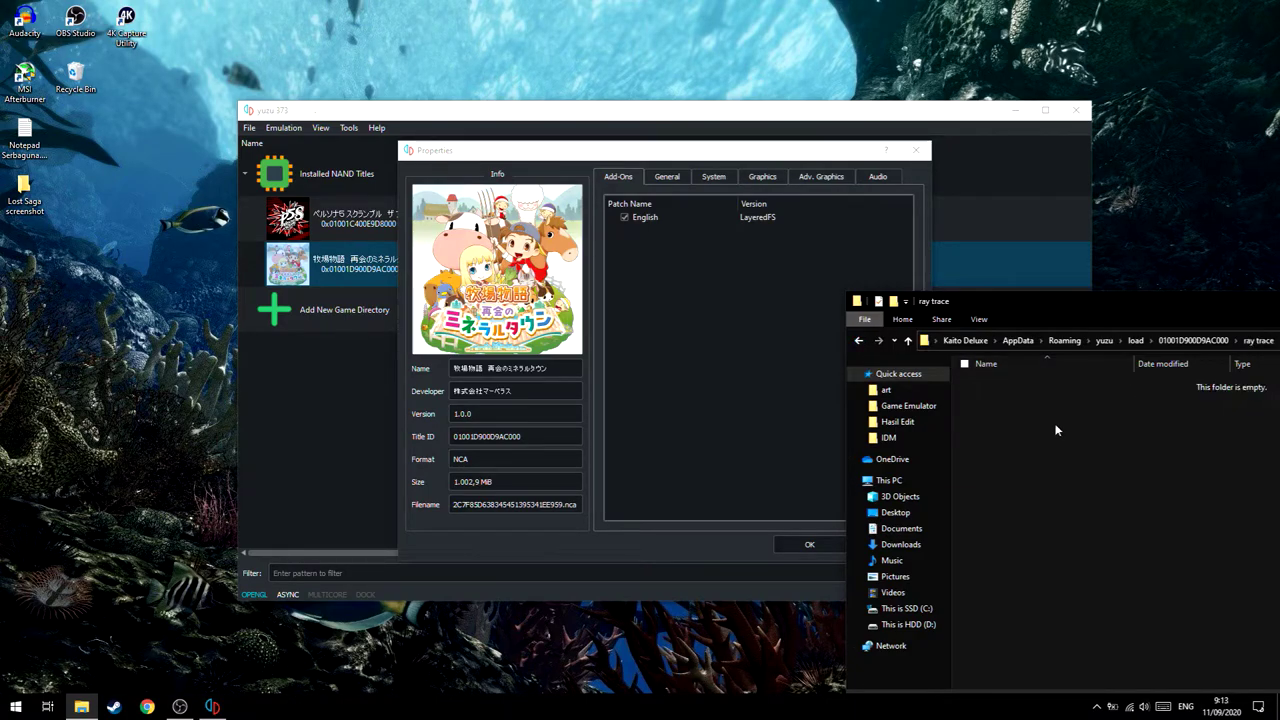
left_click(859, 341)
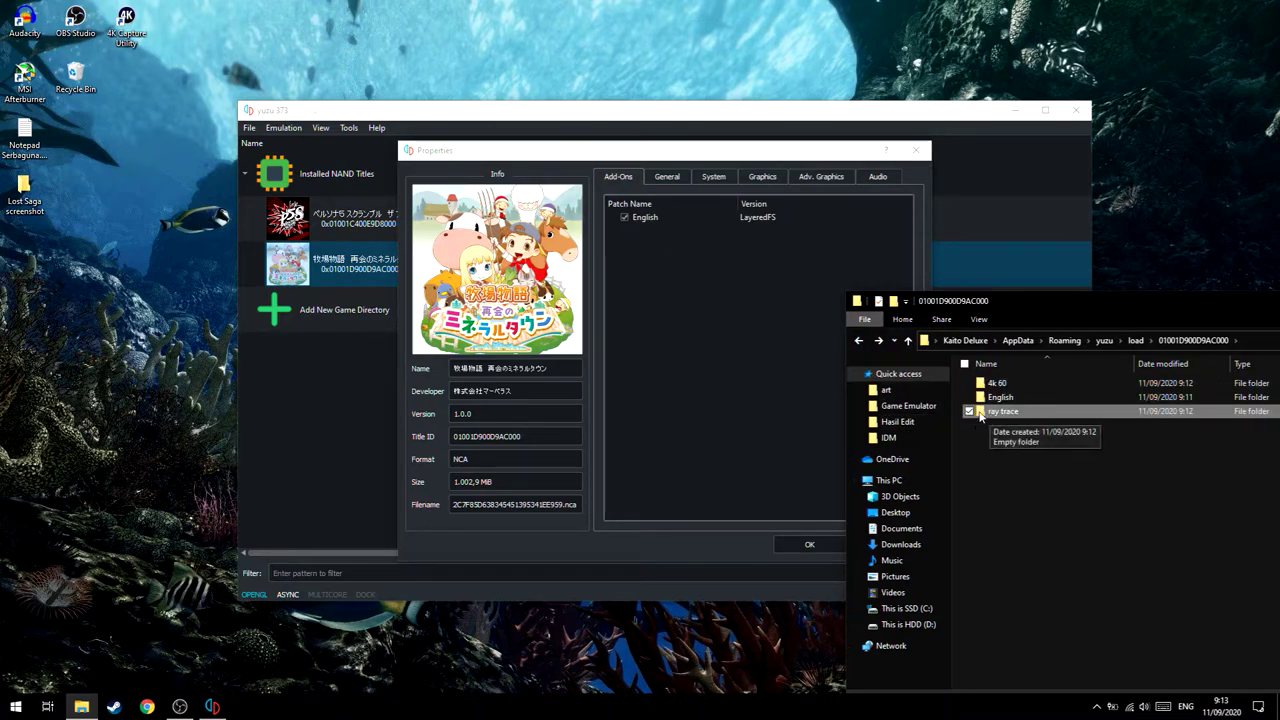
Delete the ray trace and 4k 60 folders from 01001D900D9AC000, keeping the English folder's name
key("Delete")
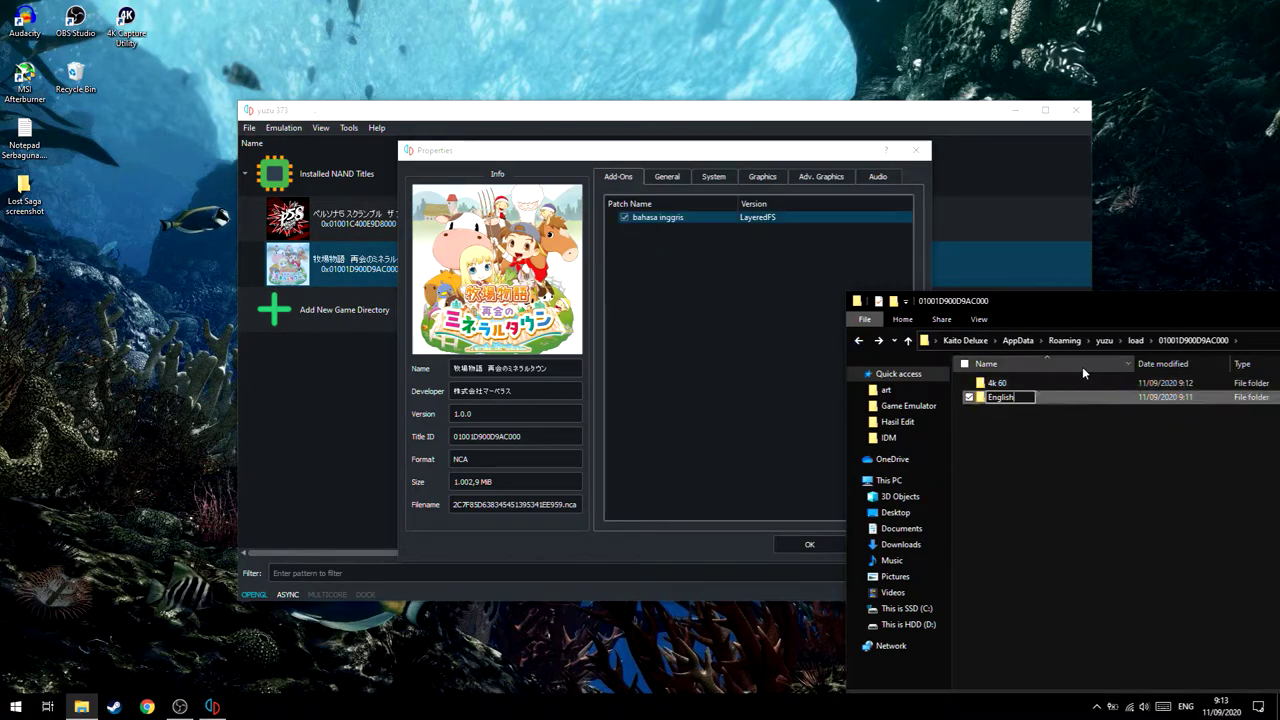
key("Return")
left_click(996, 384)
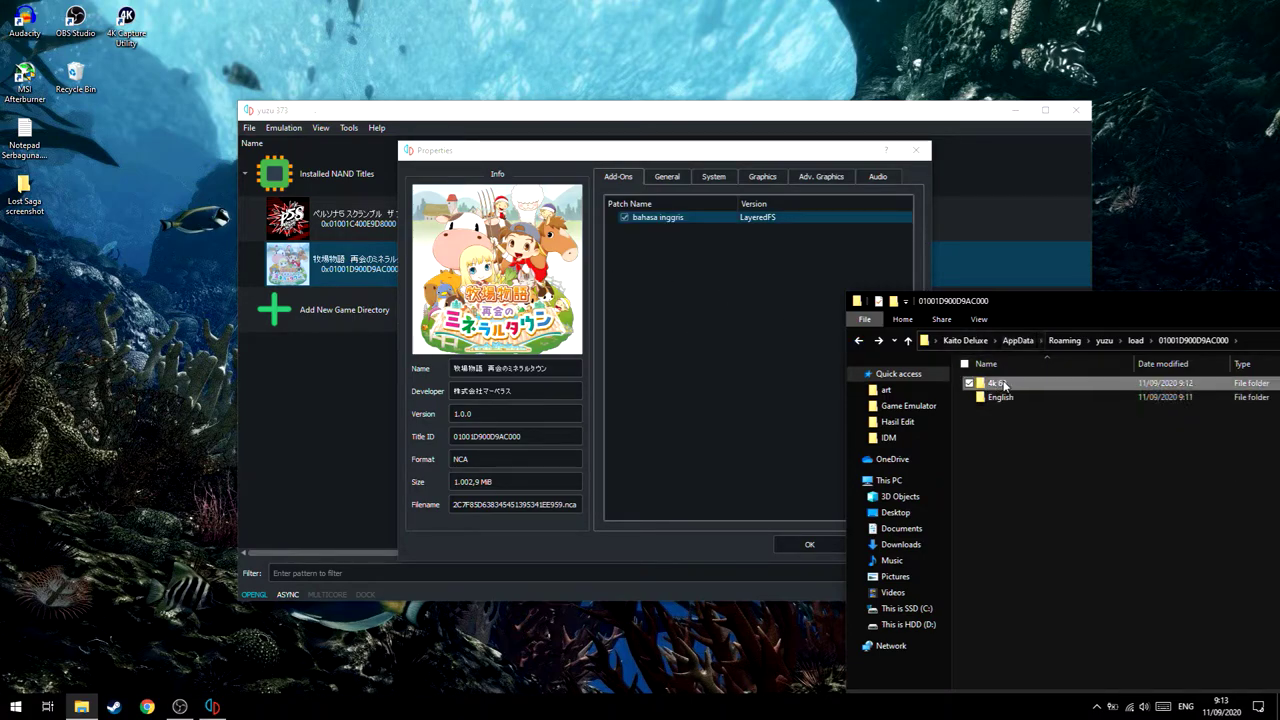
key("Delete")
left_click_drag(1048, 304, 686, 263)
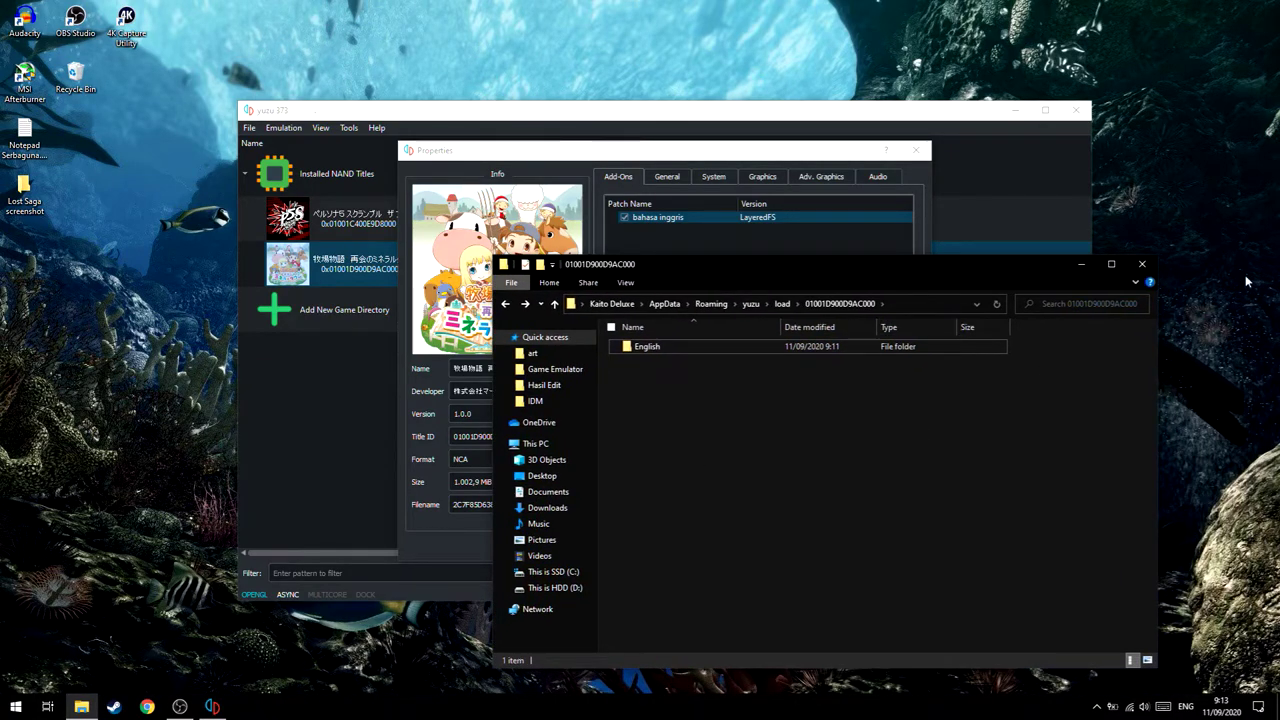
In the game properties, toggle the bahasa inggris patch, leave it enabled and confirm the settings
left_click(487, 160)
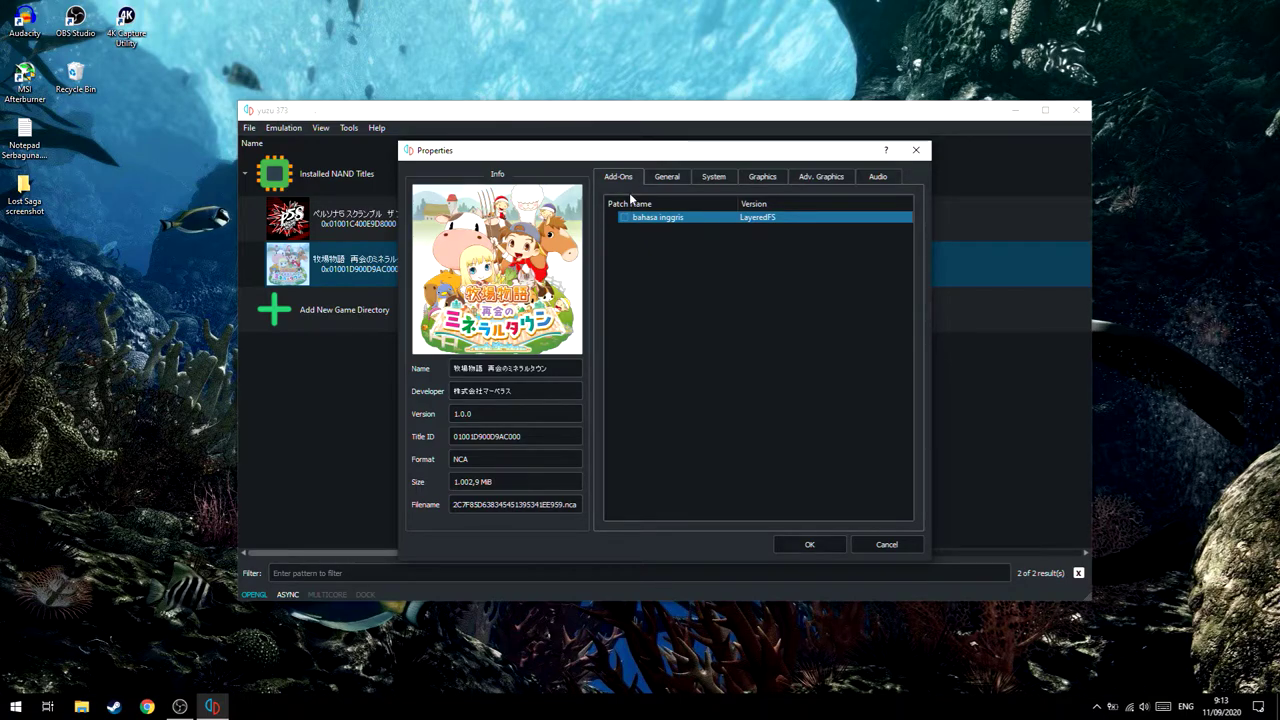
left_click(623, 217)
left_click(623, 217)
left_click(625, 217)
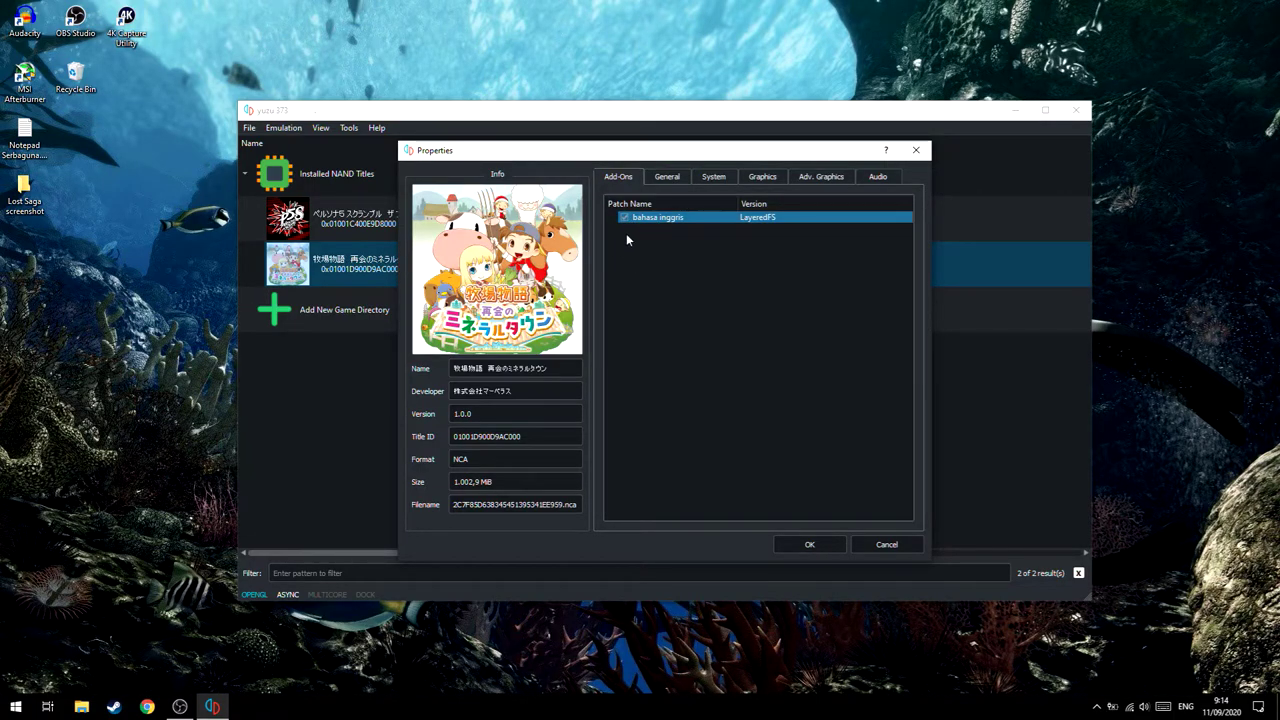
left_click(819, 545)
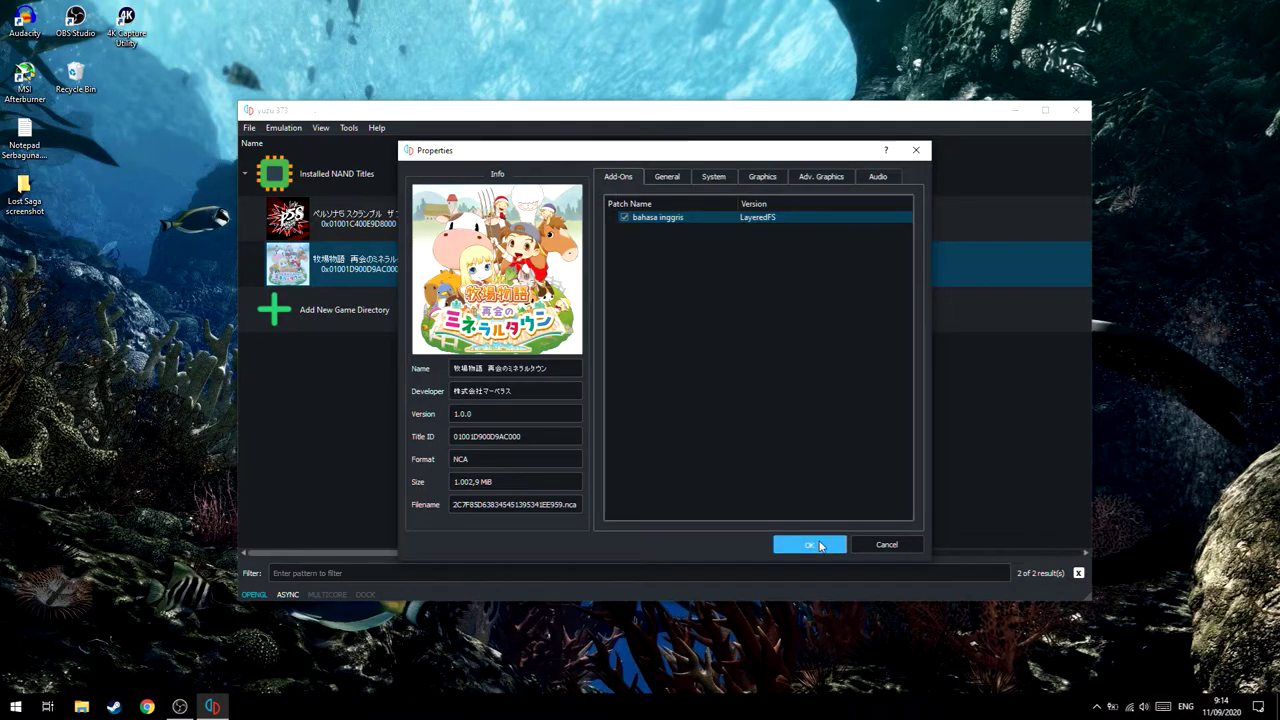